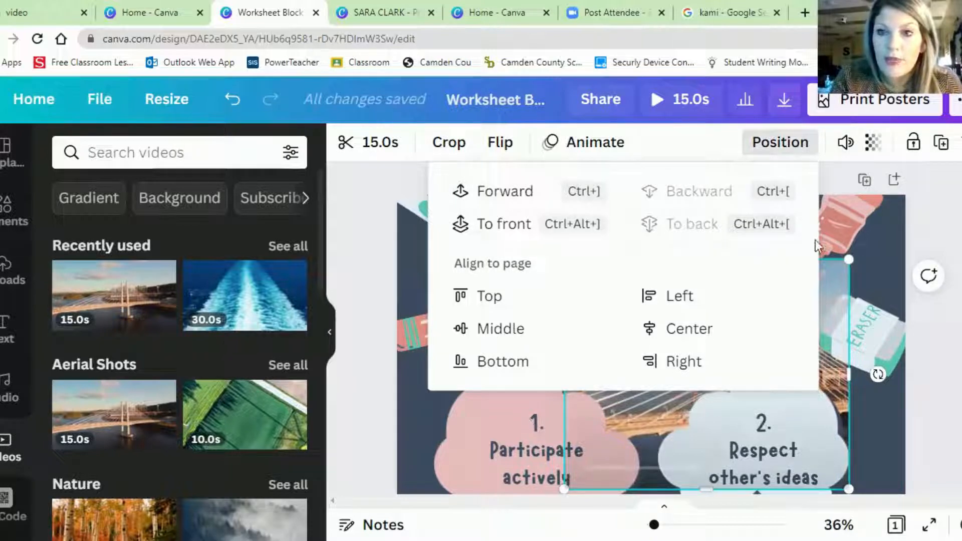
- Delete the bridge video from the Groupwork Rules poster and collapse the video library to view the whole page
key("Escape")
key("Delete")
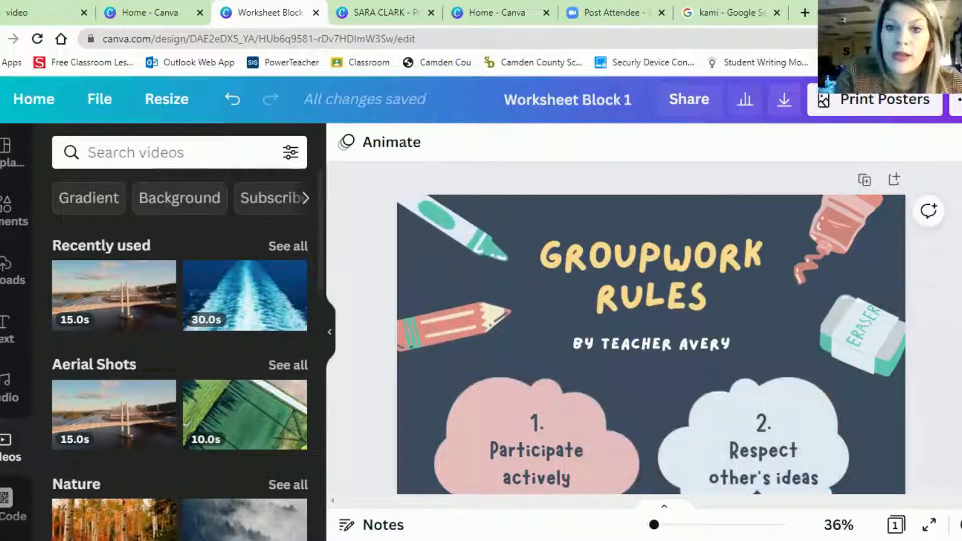
left_click(330, 332)
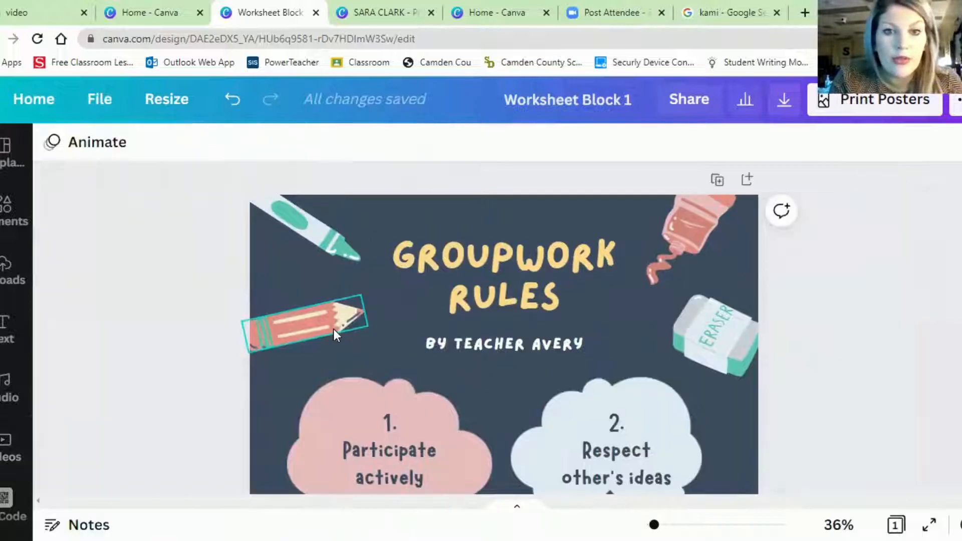
scroll(504, 329, "down", 4)
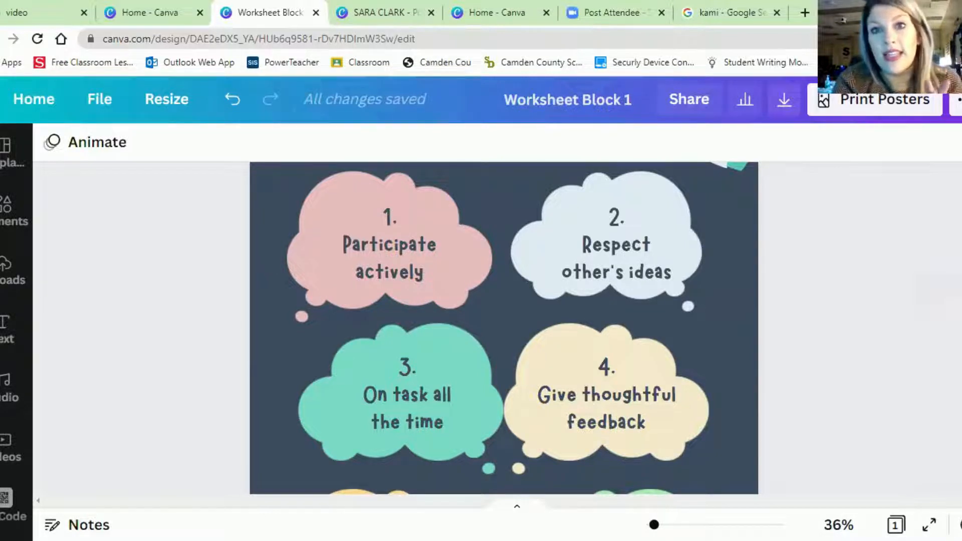
- Set the poster's share link to view access, trying edit access in between, and copy the view link
left_click(700, 102)
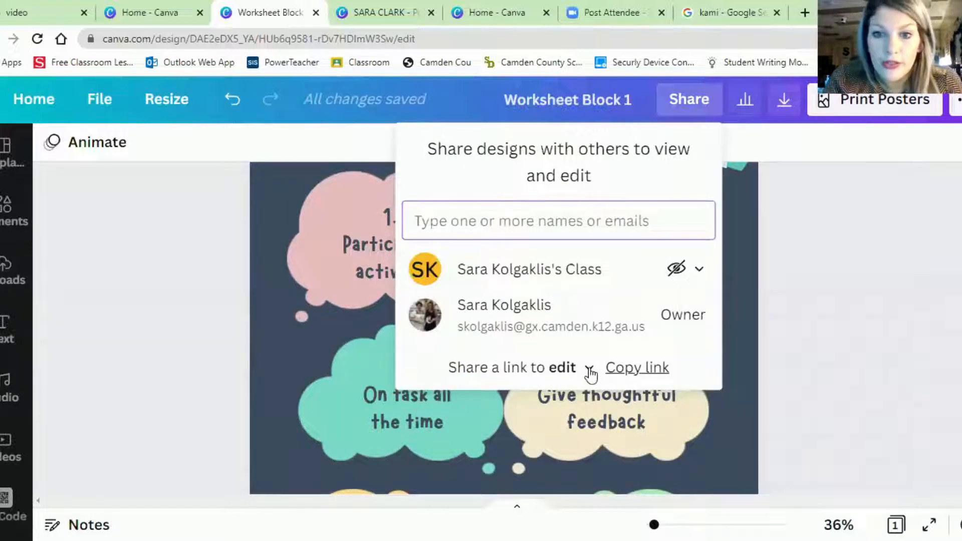
left_click(588, 368)
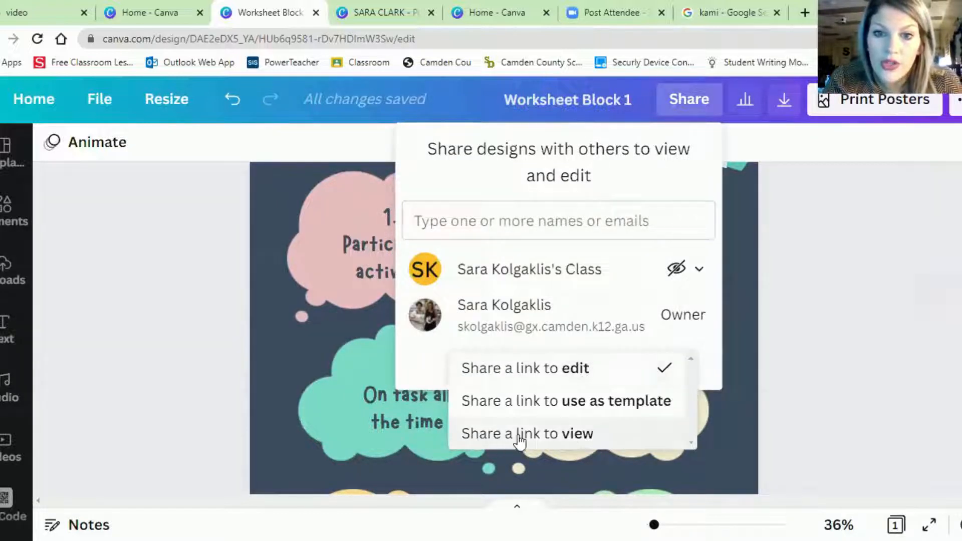
left_click(569, 434)
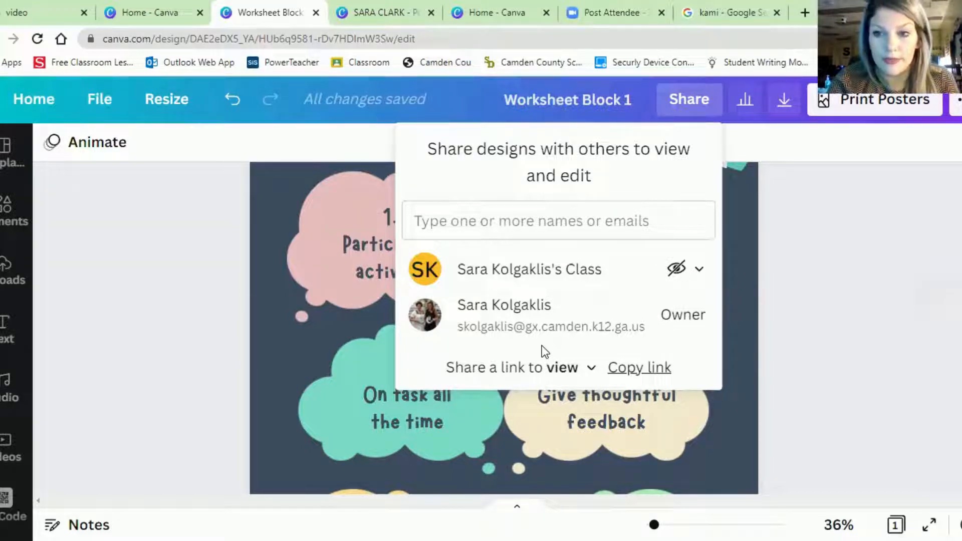
left_click(589, 369)
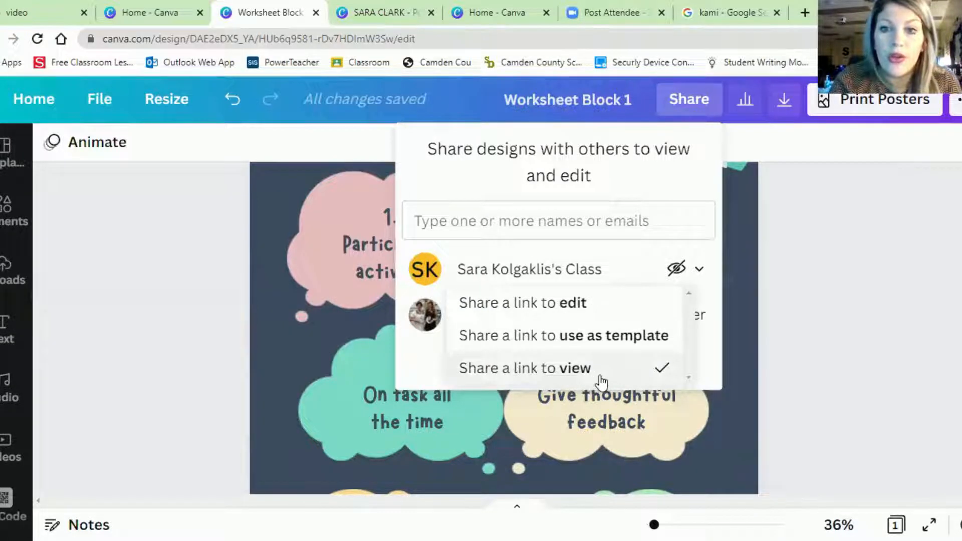
left_click(603, 306)
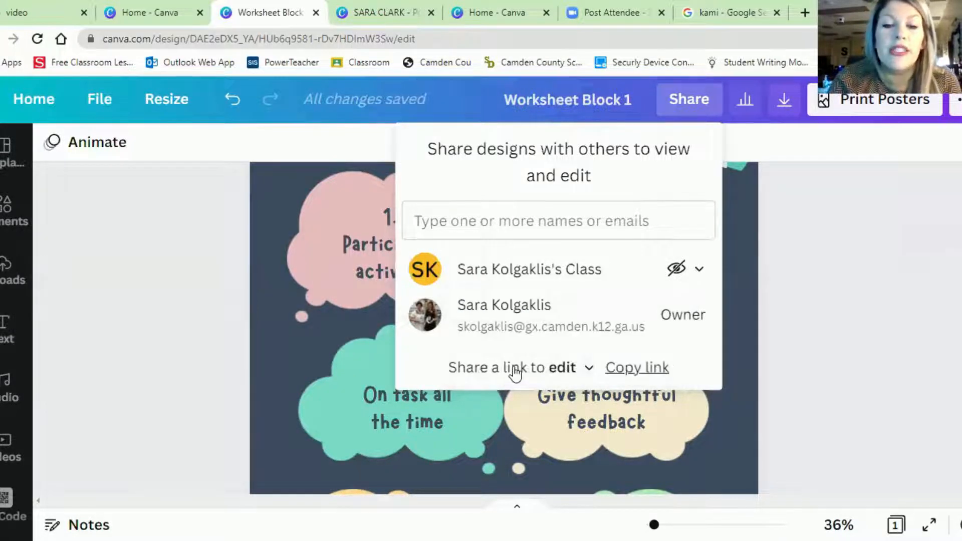
left_click(589, 379)
left_click(600, 434)
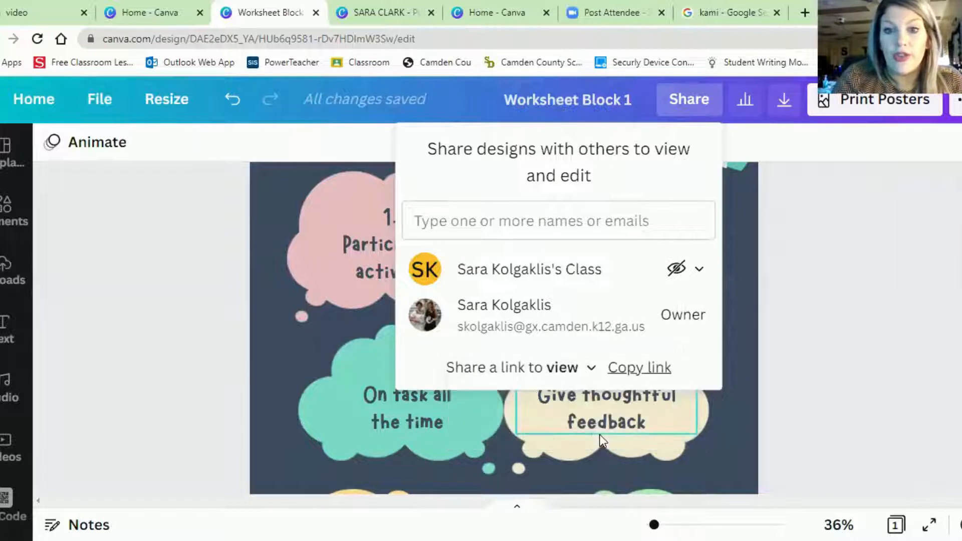
left_click(648, 369)
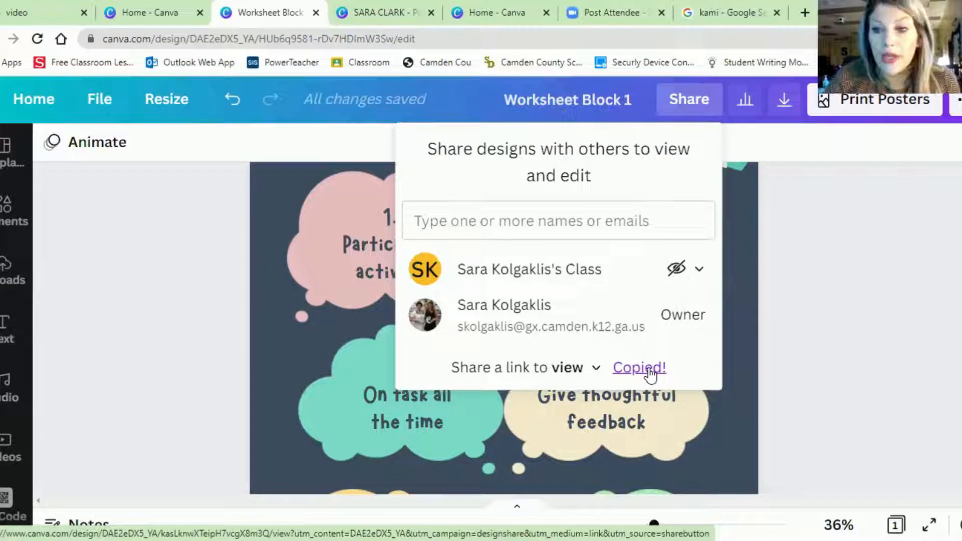
- Change the poster's share link to edit access and copy the edit link
left_click(569, 371)
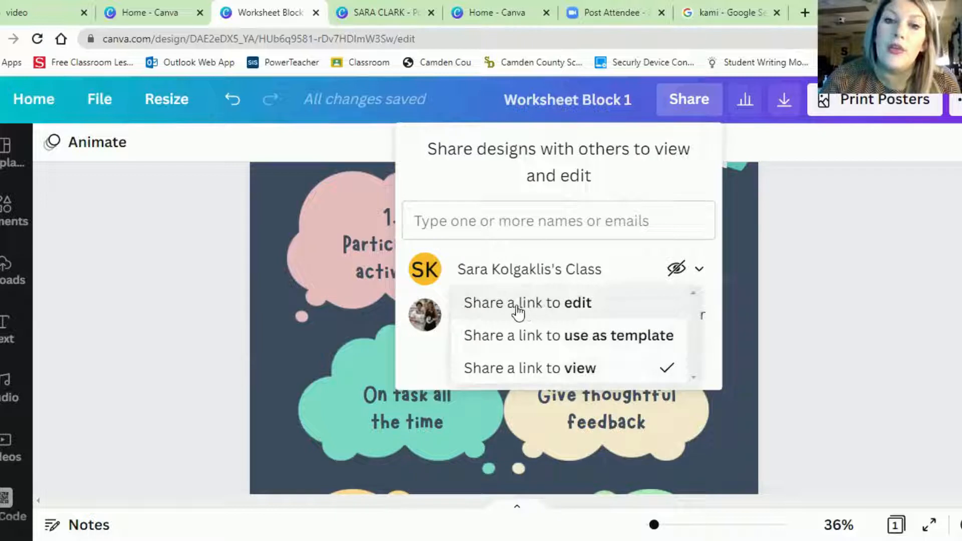
left_click(541, 309)
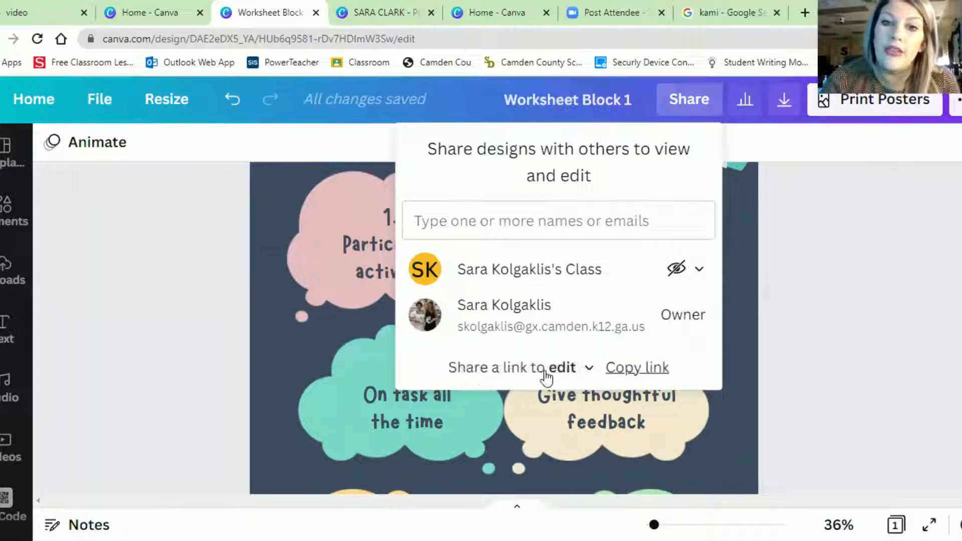
left_click(625, 375)
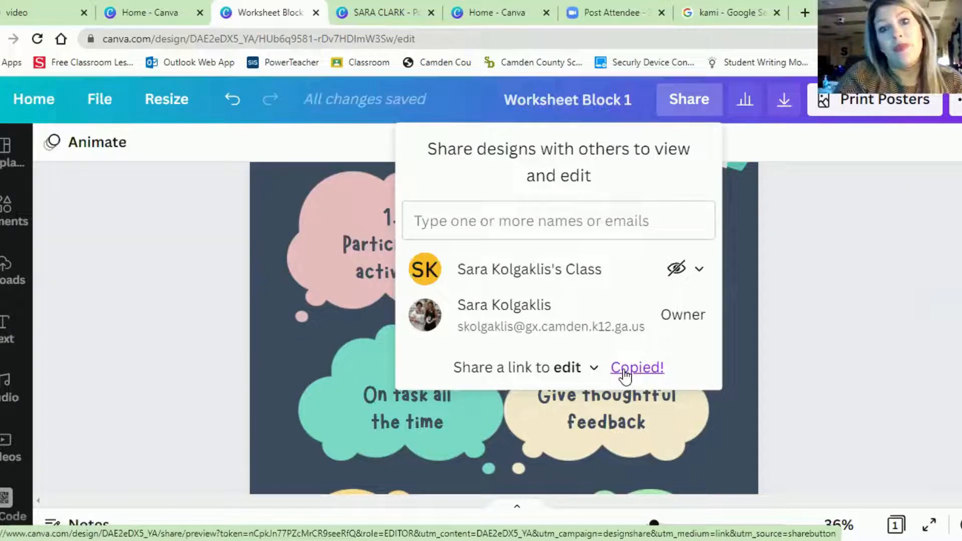
- Return to the home page and create a new design from the first of the easy-to-assemble video types
left_click(32, 95)
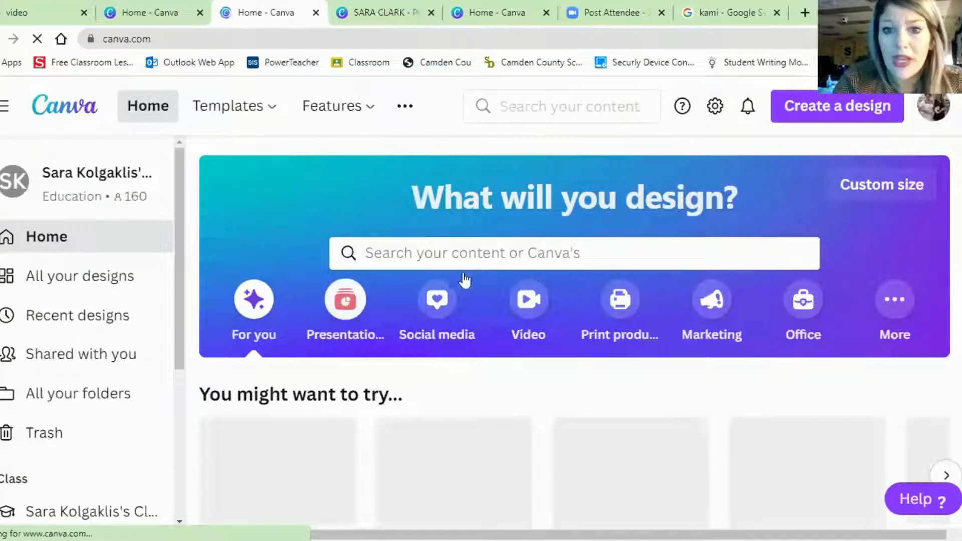
left_click(526, 327)
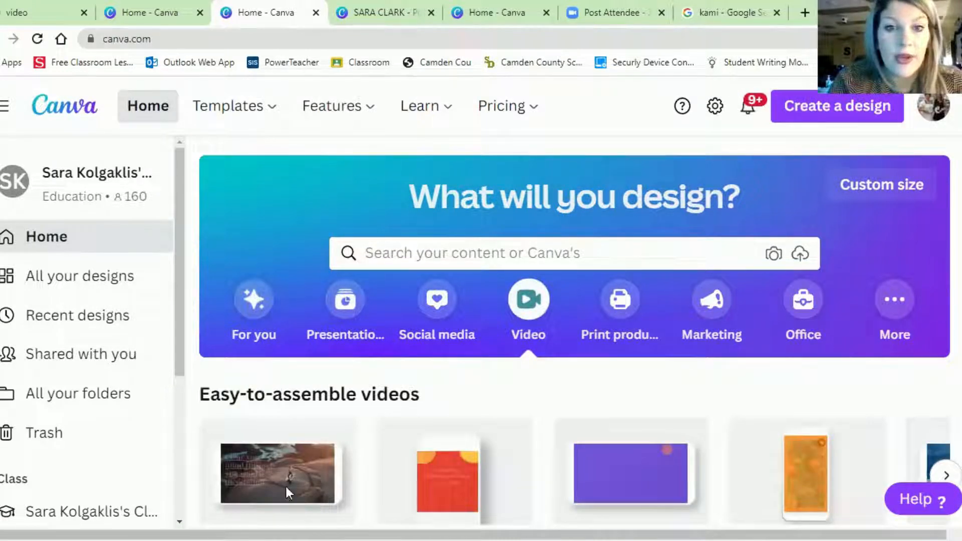
left_click(287, 489)
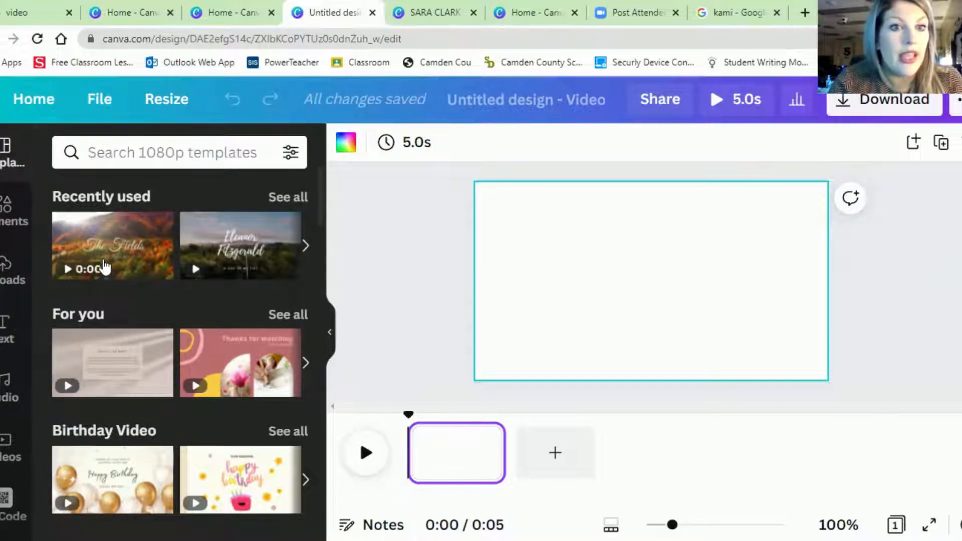
- Apply the recently used autumn template "The Fields" to the first video page and add a blank second page
left_click_drag(490, 254, 536, 229)
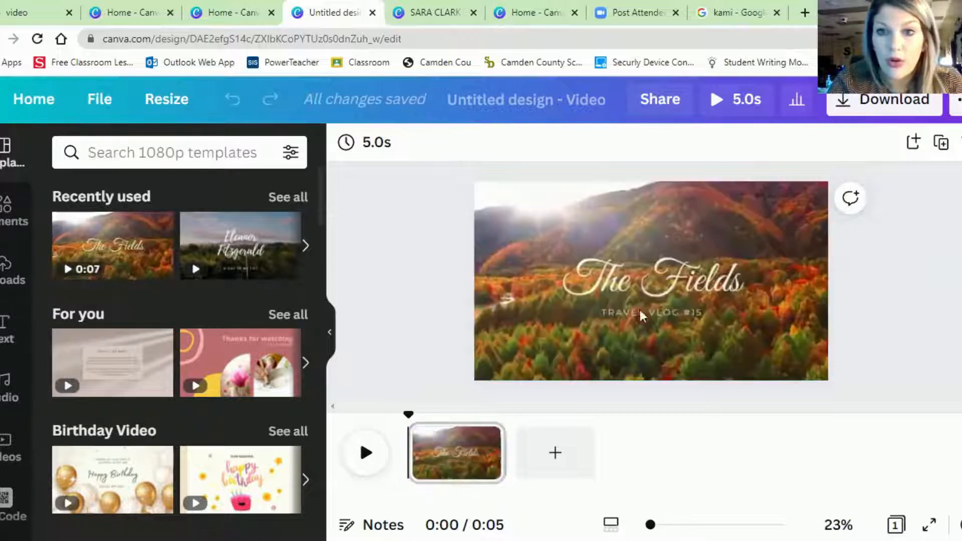
left_click(367, 452)
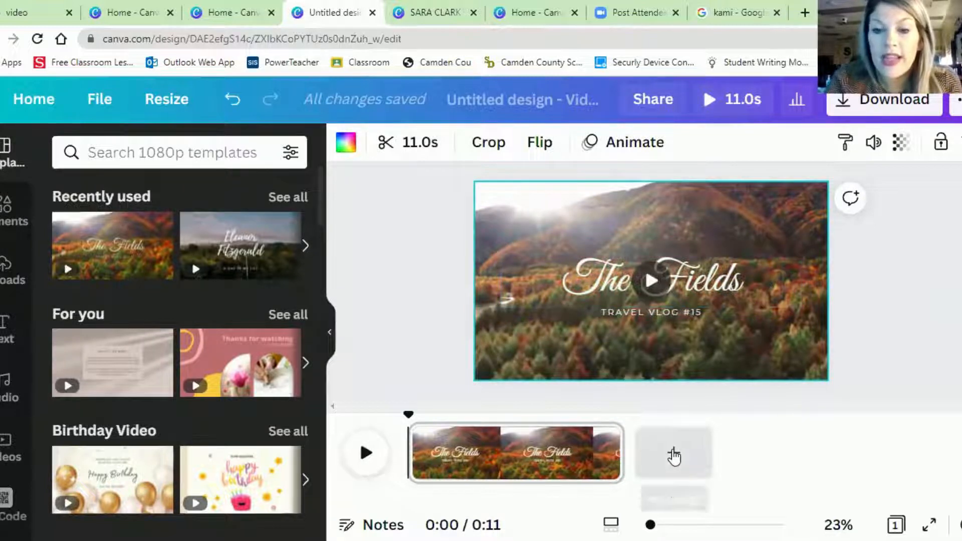
left_click(673, 453)
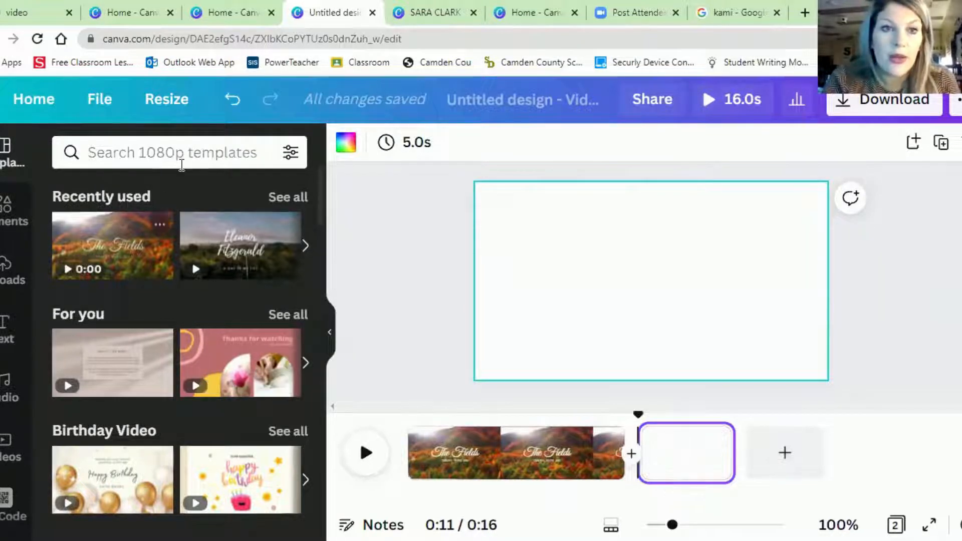
- Search the templates for "mountains" and apply the dark mountain quote template to the second page
left_click(181, 153)
type("moua")
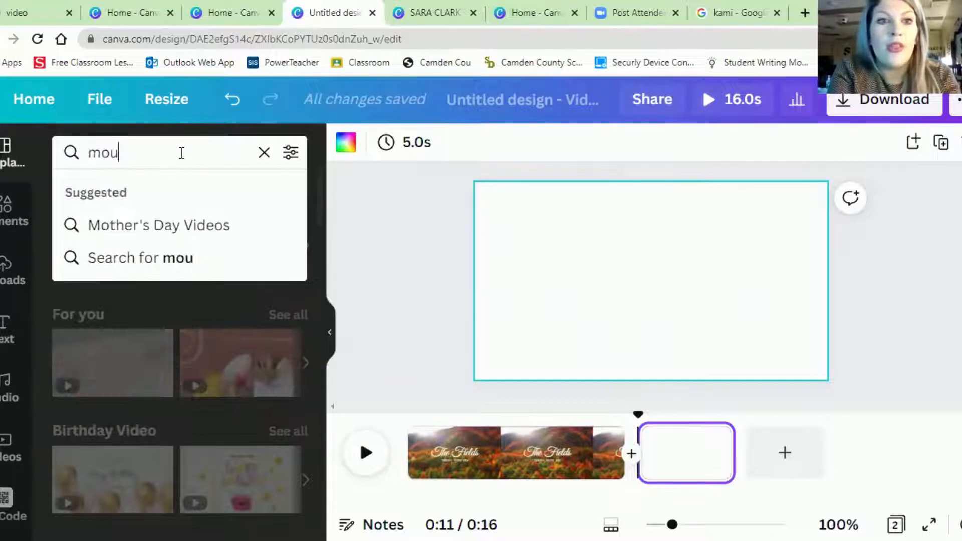
key("BackSpace")
type("ntains")
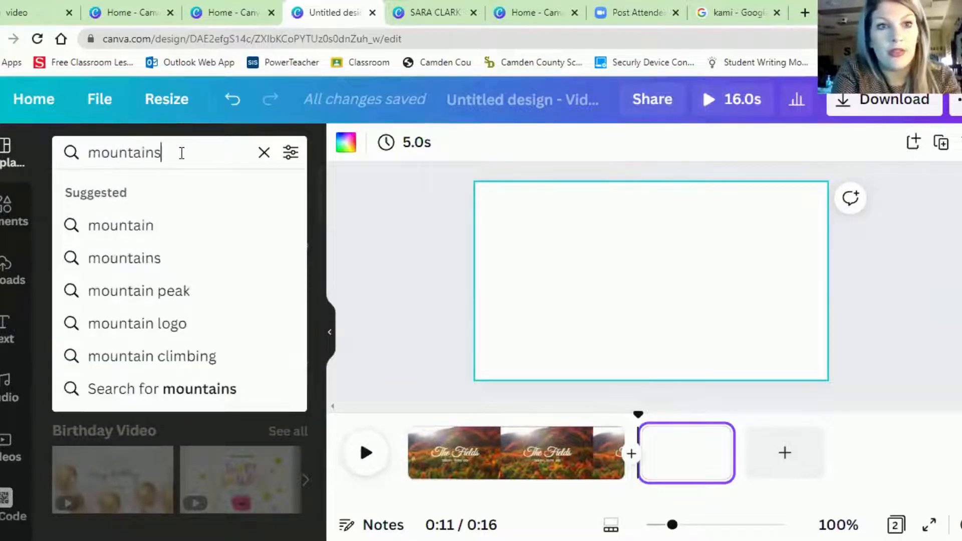
key("Return")
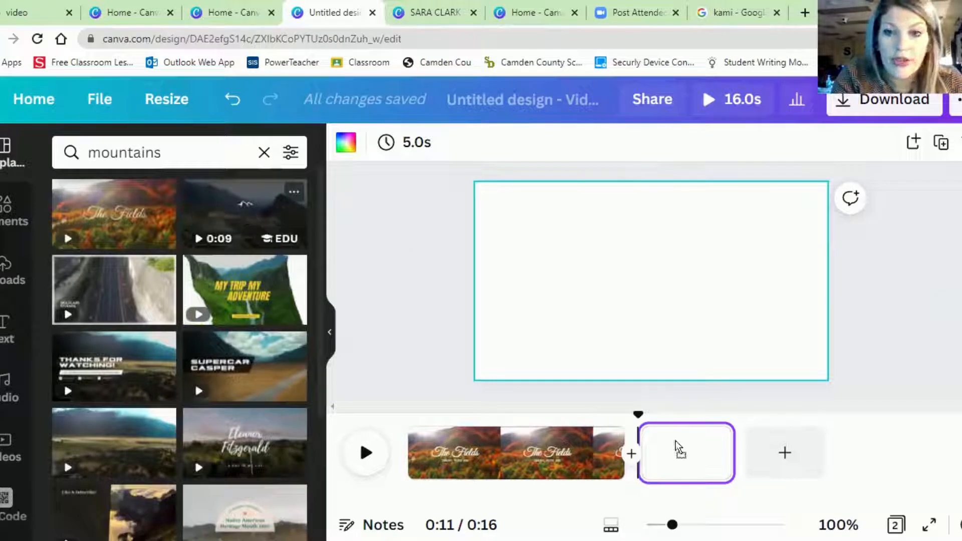
left_click_drag(675, 442, 675, 443)
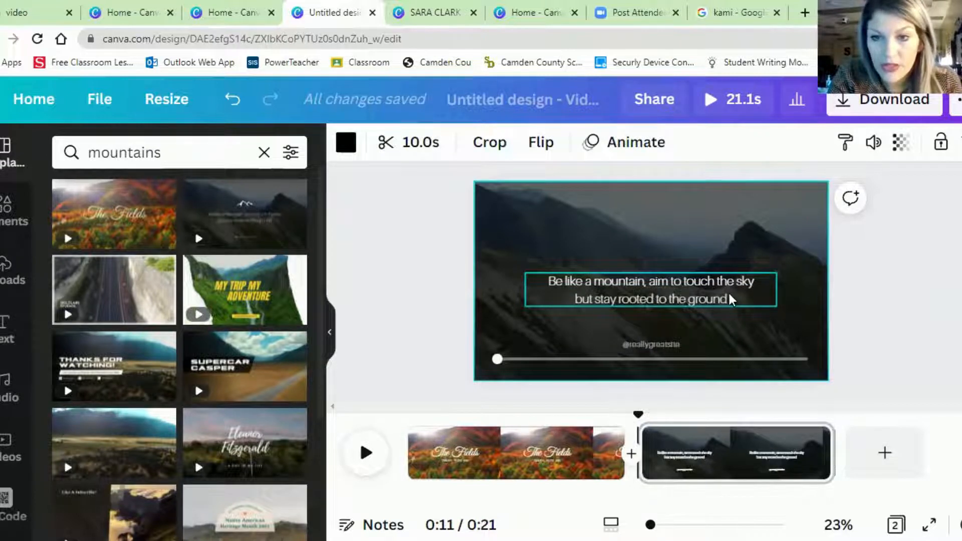
- Replace the mountain quote with a numbered list of fact 1, fact 2 and fact 3, and move the text box slightly to the left
left_click(620, 284)
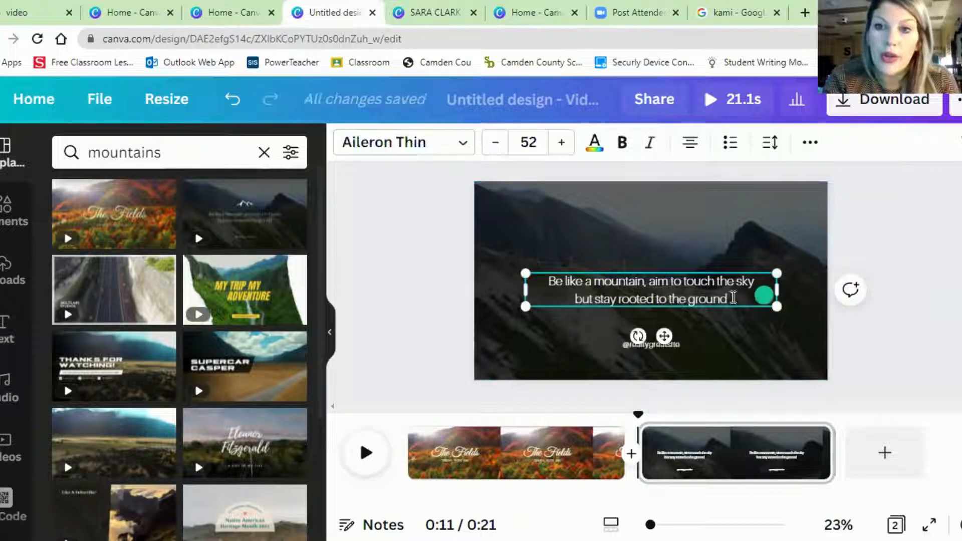
left_click_drag(727, 299, 537, 273)
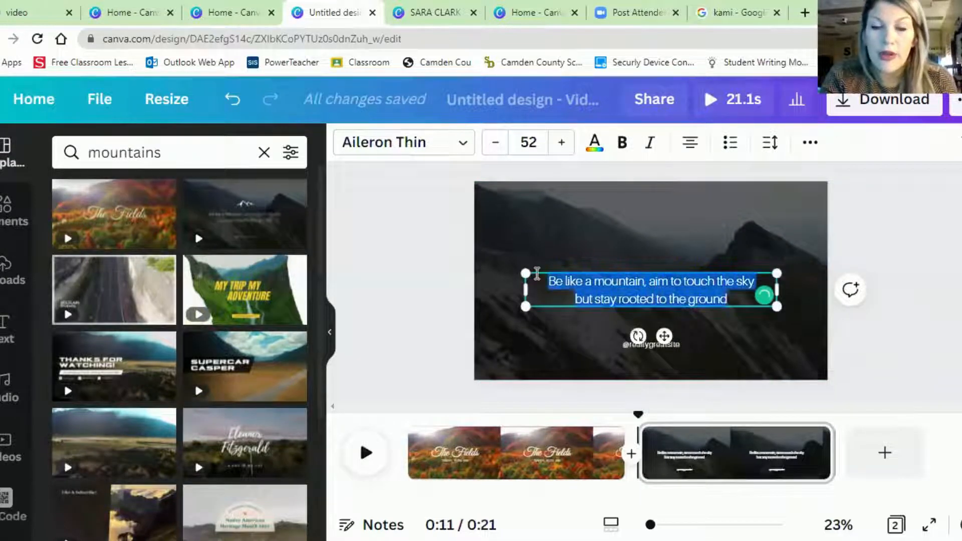
type("1. fact")
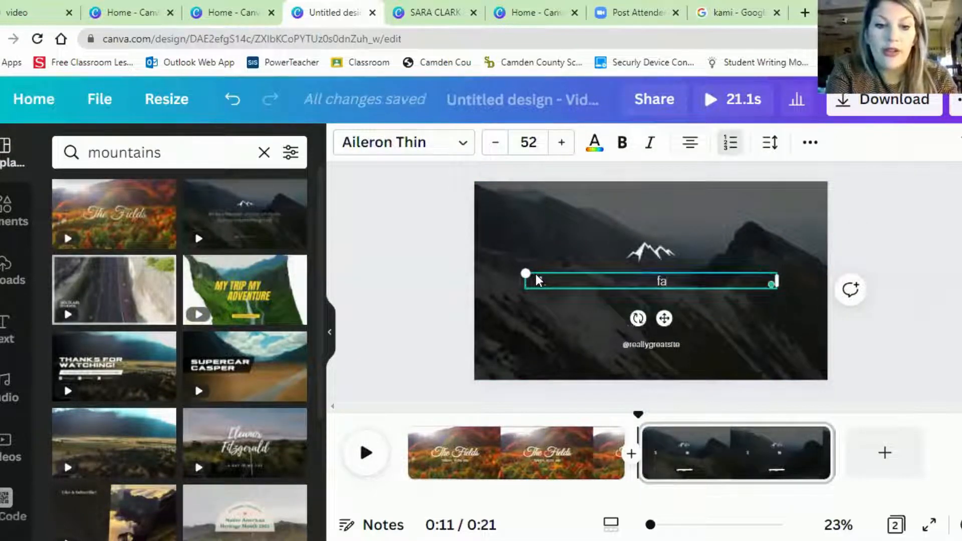
type(" 1")
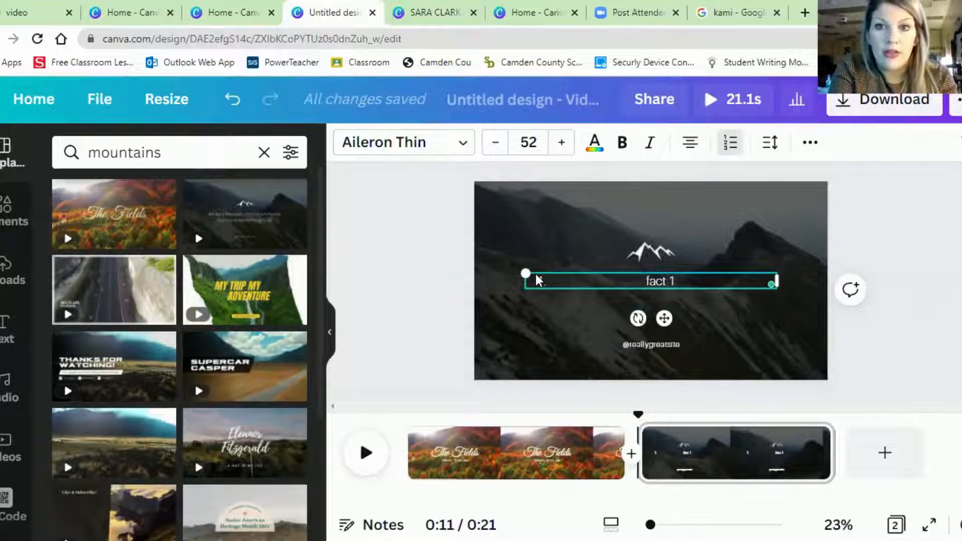
key("Return")
type("fa")
type("2")
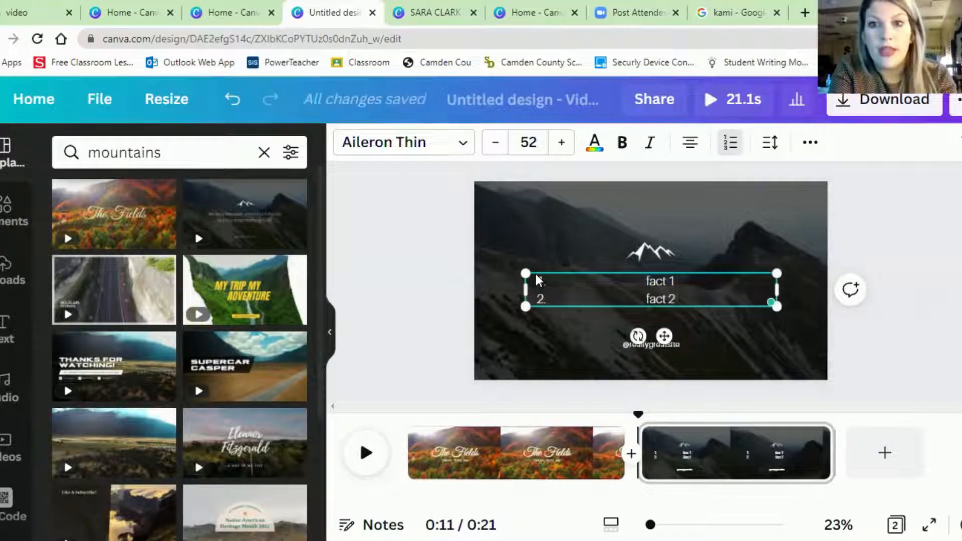
key("Return")
type("fact 3")
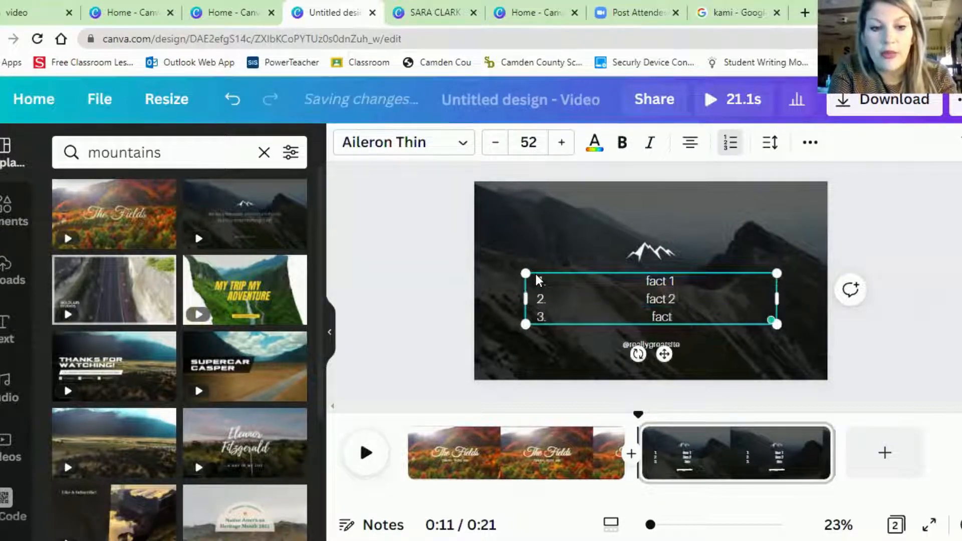
key("Return")
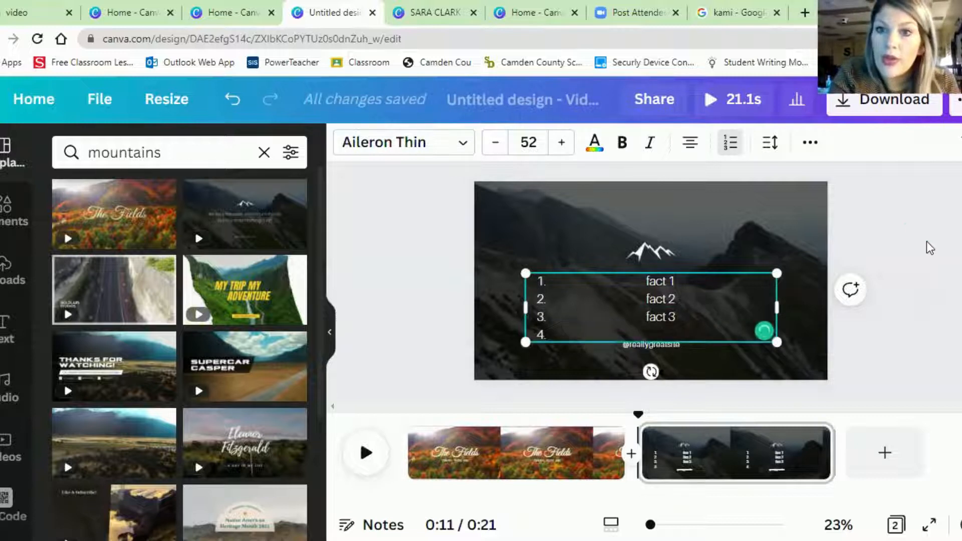
left_click(905, 225)
left_click_drag(671, 323, 638, 315)
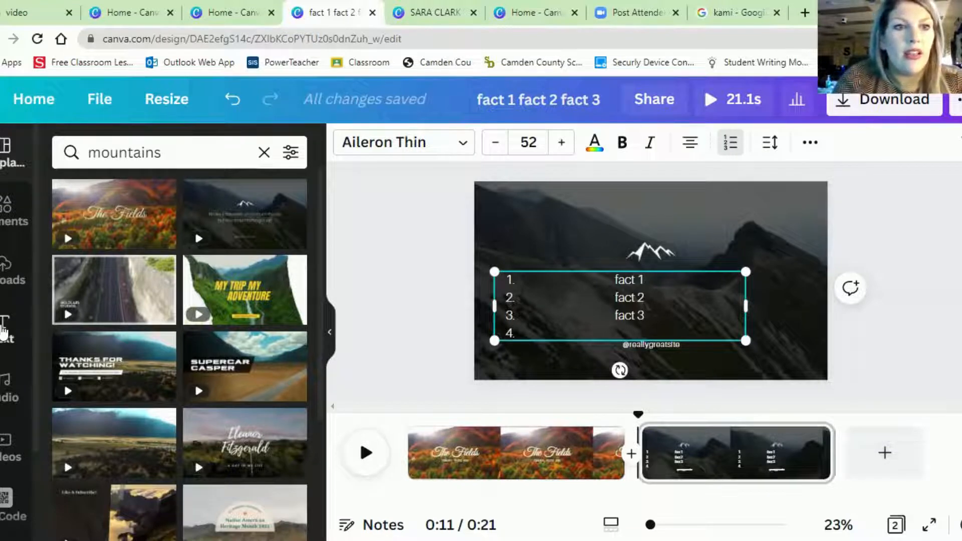
- Add a subheading text box to the second page, leaving its placeholder text
left_click(5, 328)
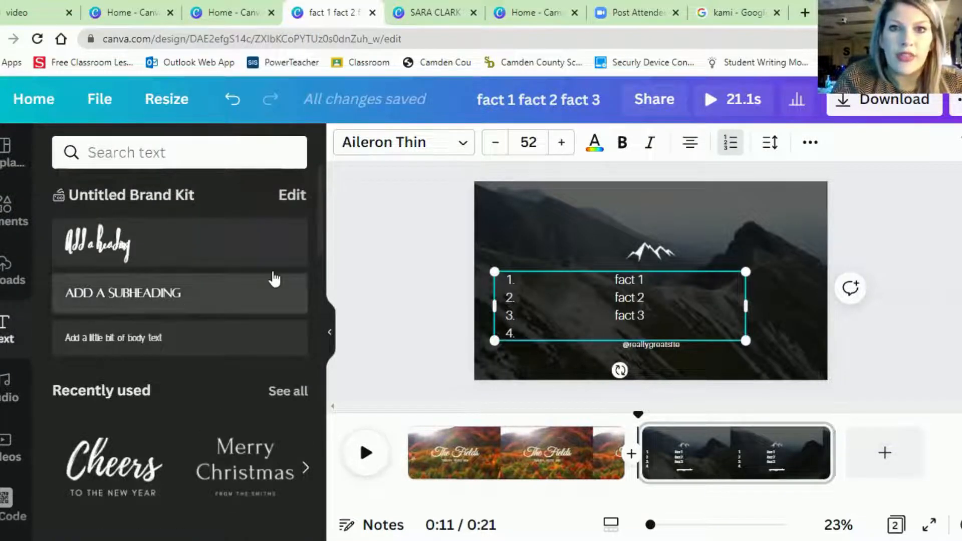
left_click(274, 278)
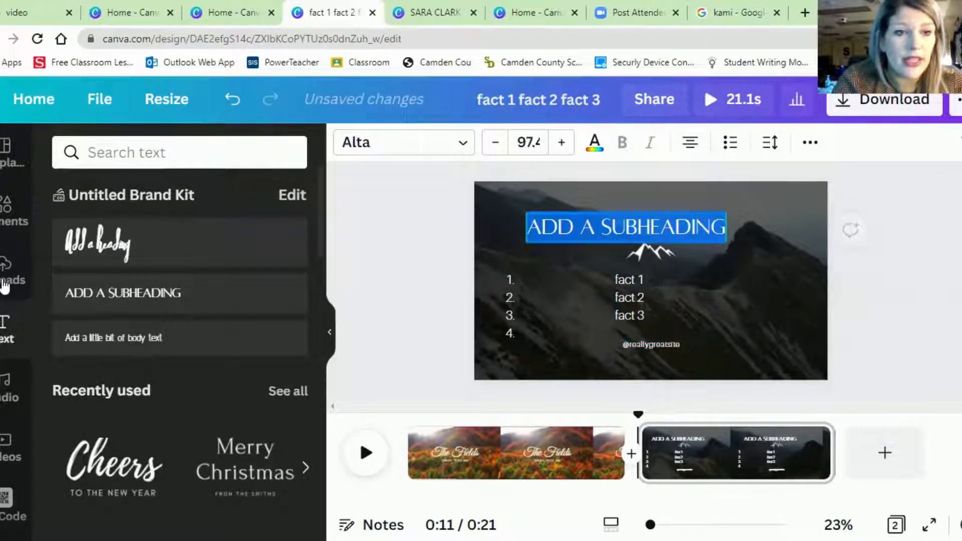
- Browse the uploads and video libraries, and add a track from the audio library beneath the mountain page
left_click(5, 286)
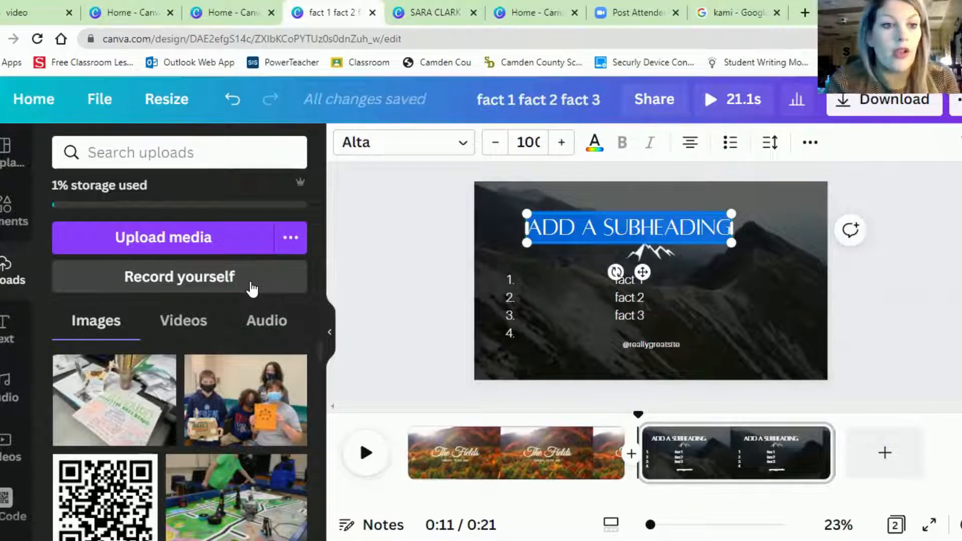
left_click(10, 453)
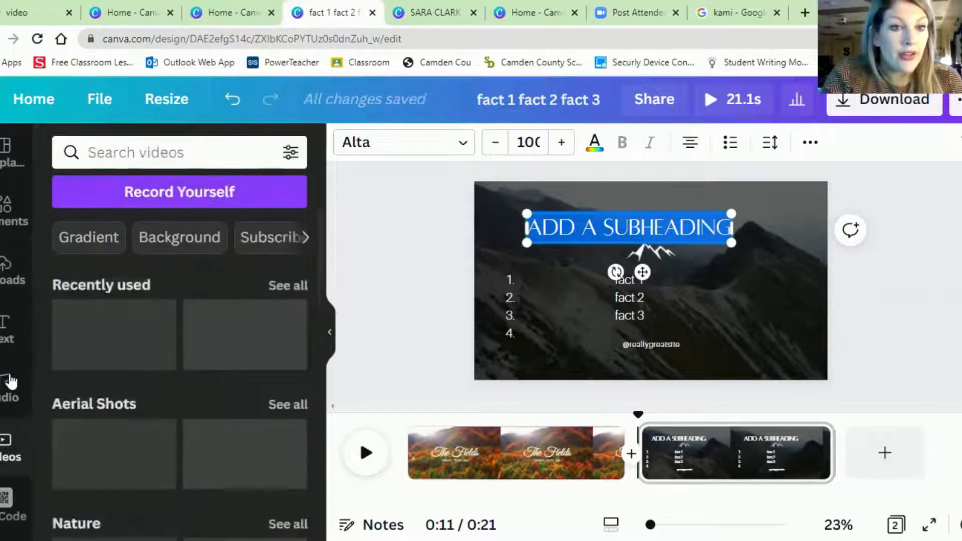
left_click(8, 388)
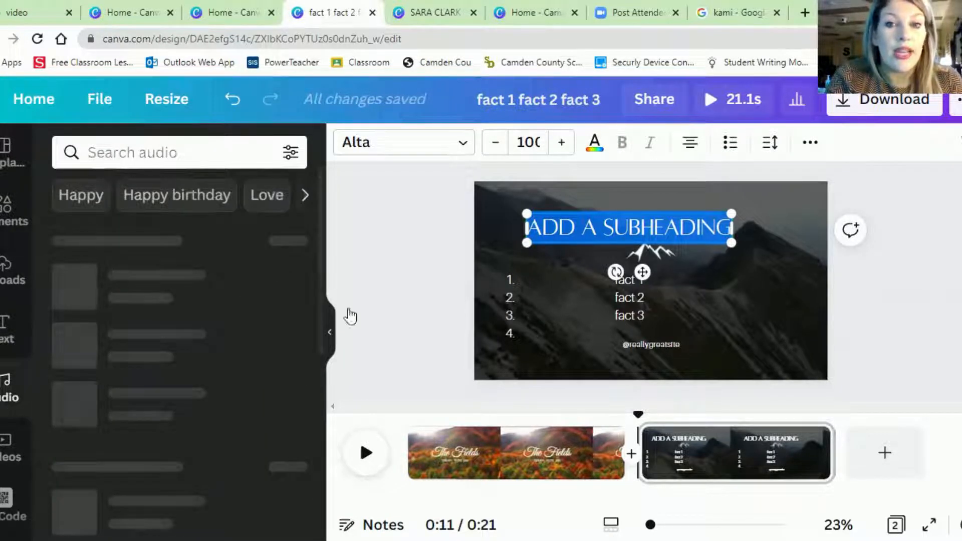
left_click_drag(461, 361, 549, 471)
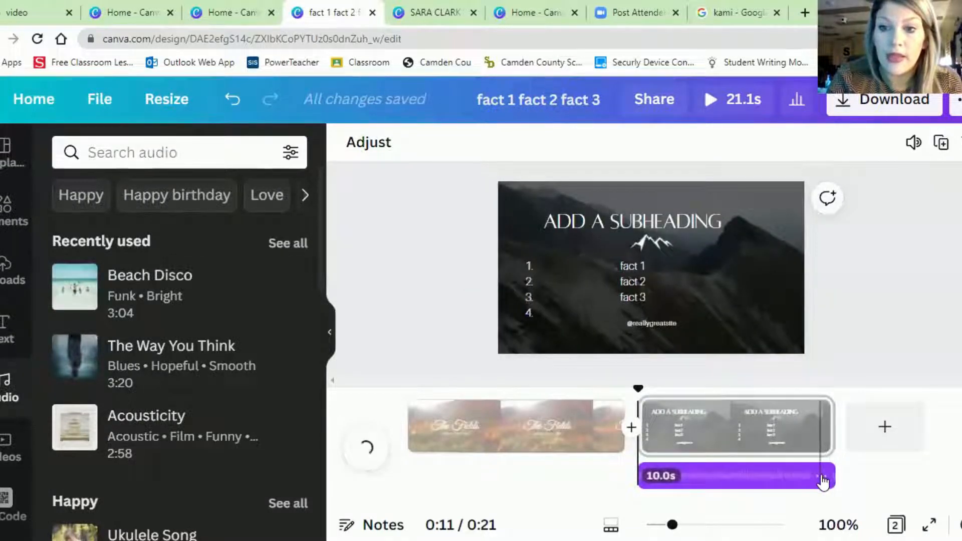
- Set the volume of the audio track under the mountain page to 2
left_click(821, 477)
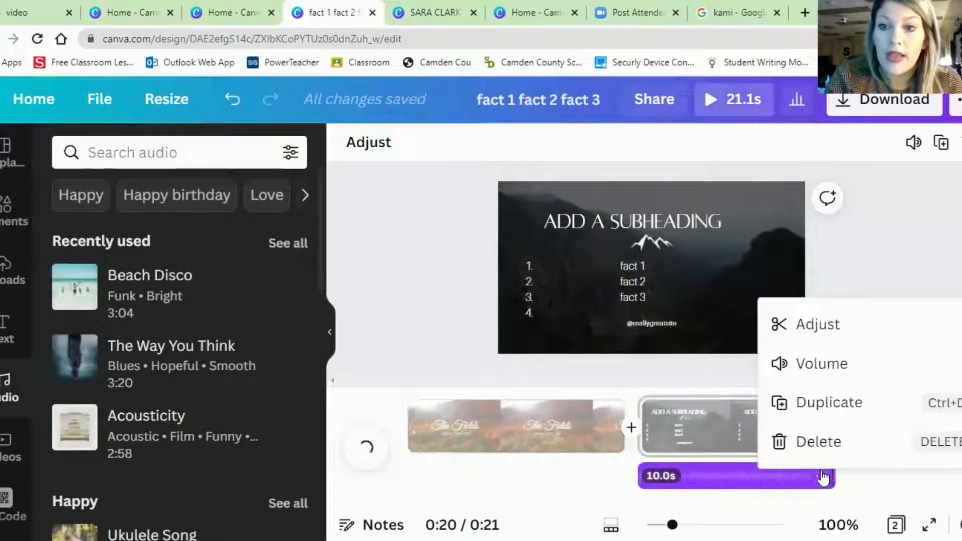
left_click(823, 365)
left_click(895, 182)
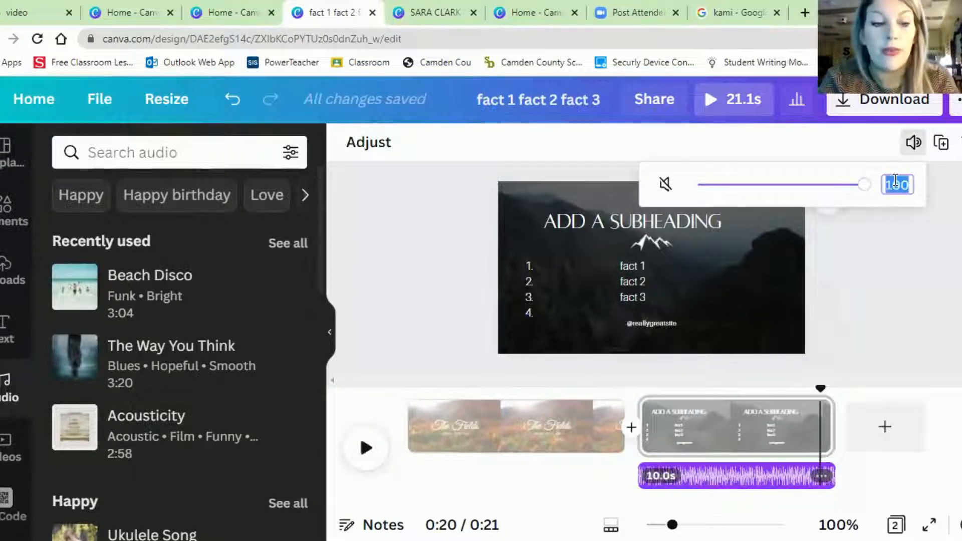
type("2")
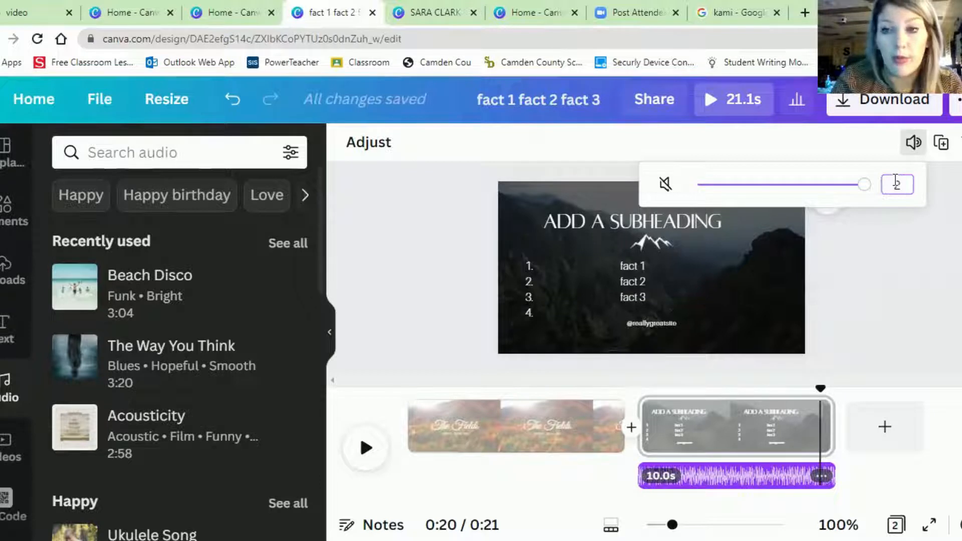
key("Return")
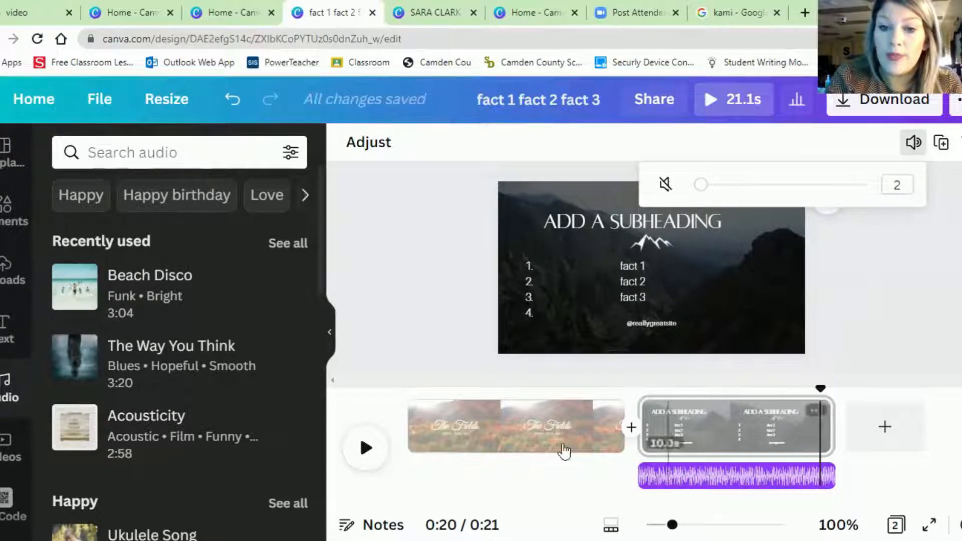
- Split "The Fields" page at about 5 seconds and select its first part
left_click(511, 429)
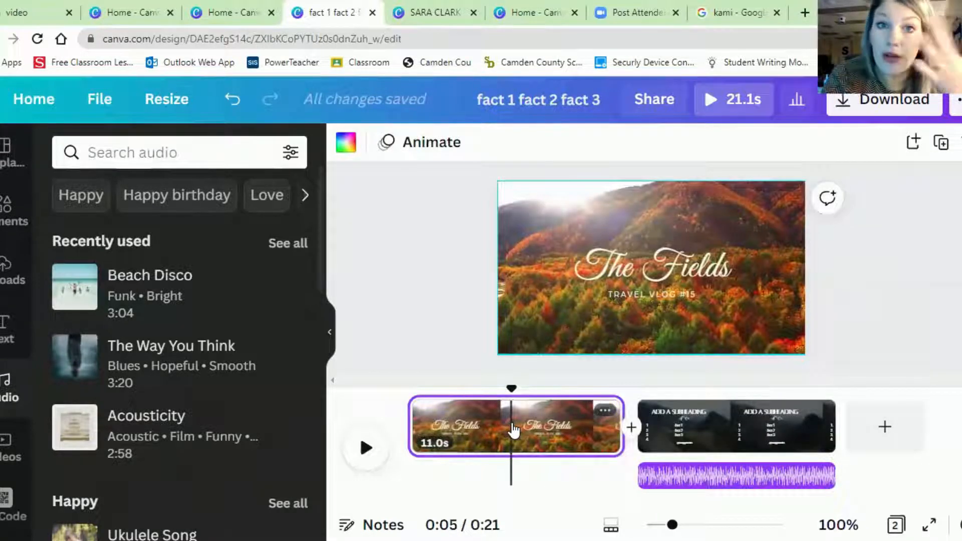
right_click(511, 429)
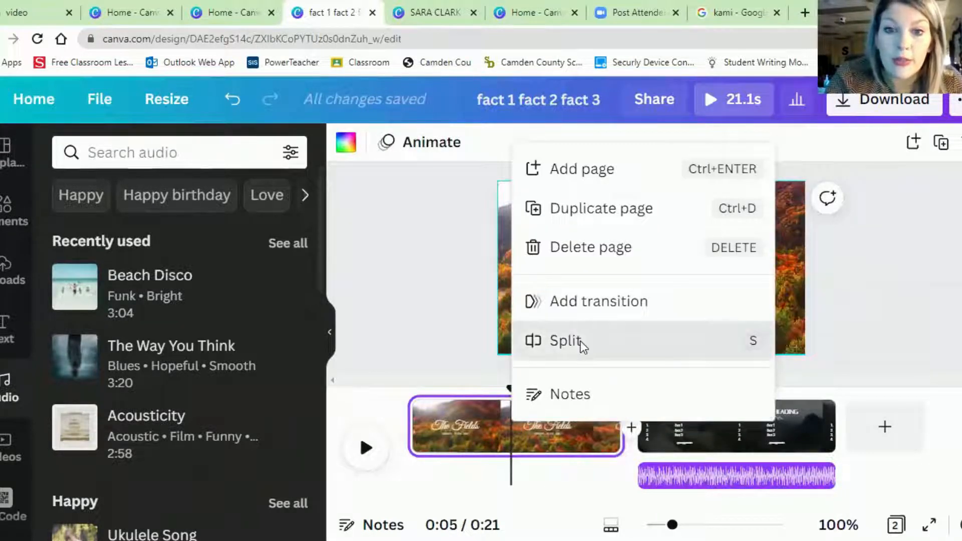
left_click(580, 340)
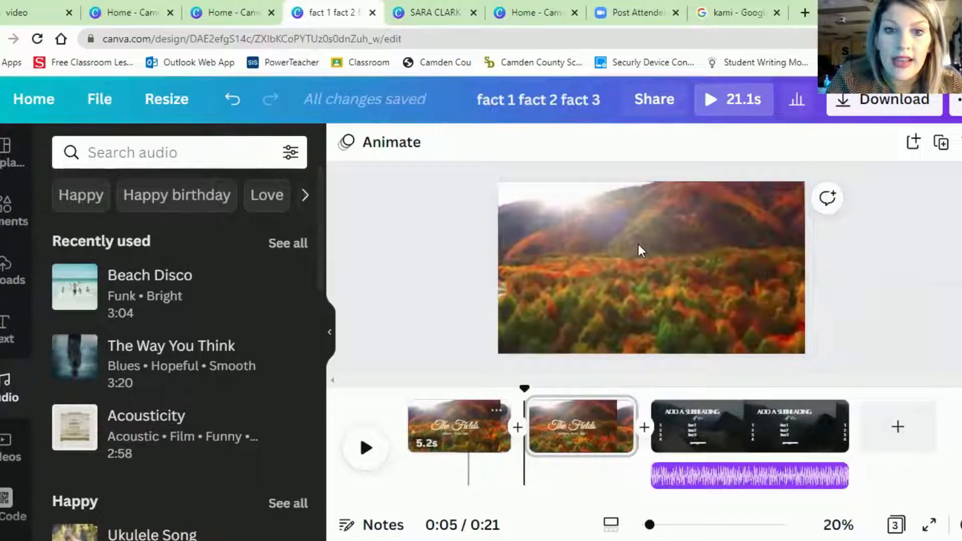
left_click(474, 434)
left_click(475, 434)
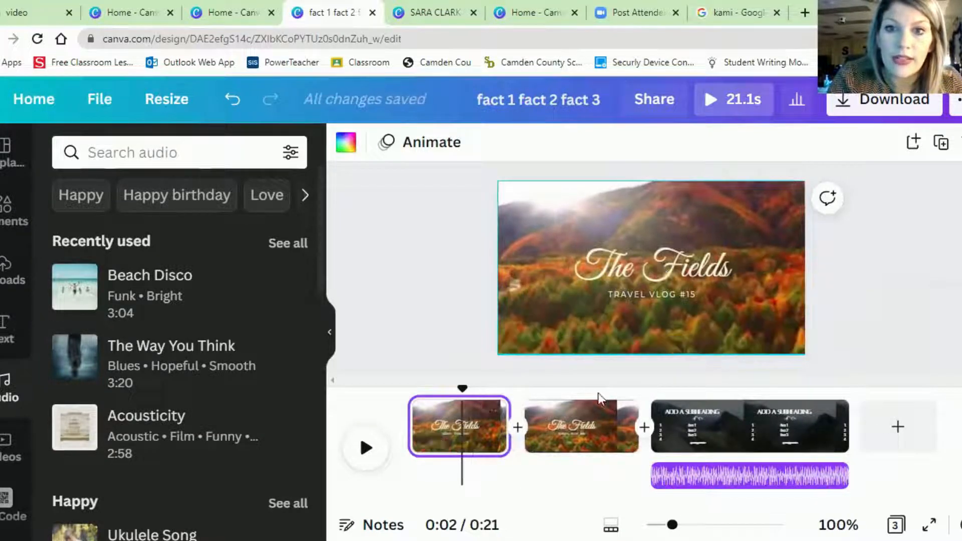
- Delete the title "The Fields" and the "Travel Vlog #15" text from the second part of the split autumn page
left_click(584, 456)
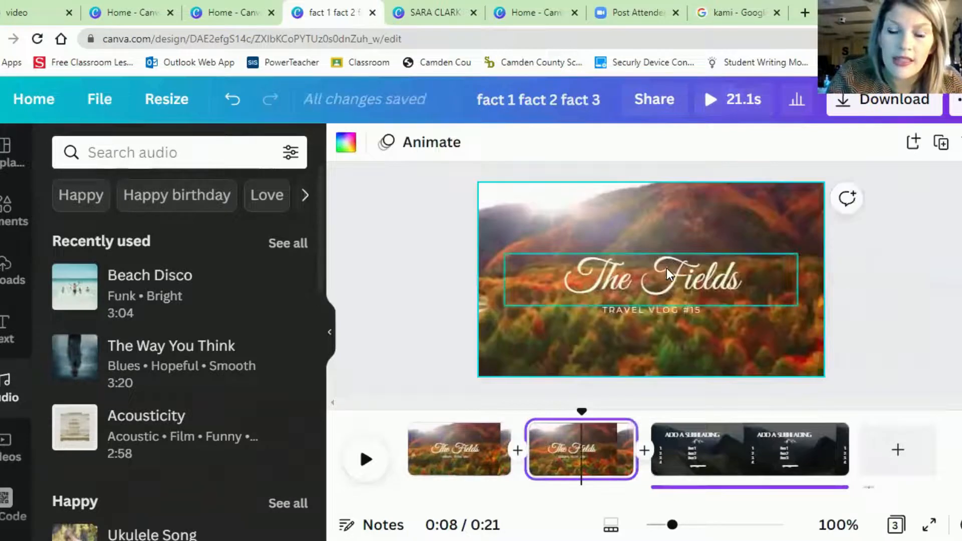
left_click(667, 270)
key("Delete")
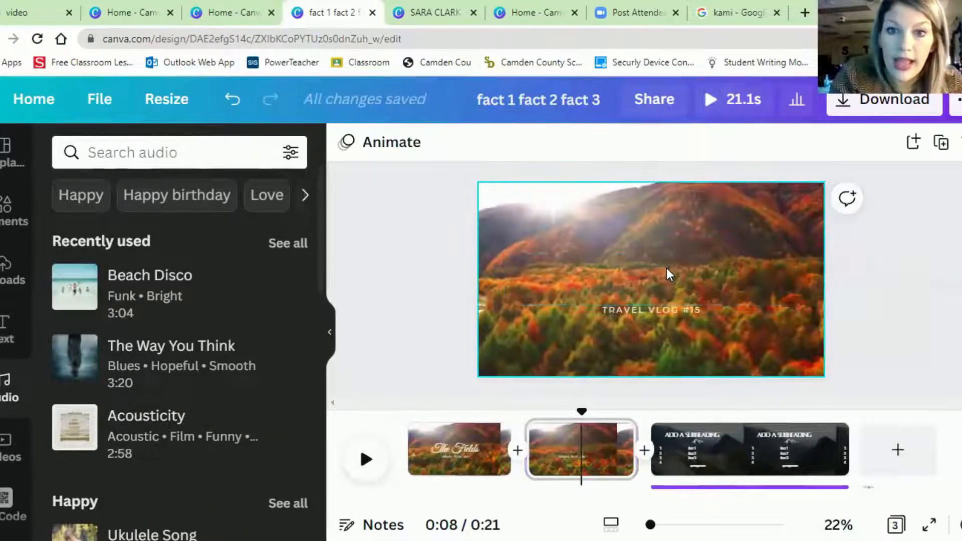
left_click(658, 311)
key("Delete")
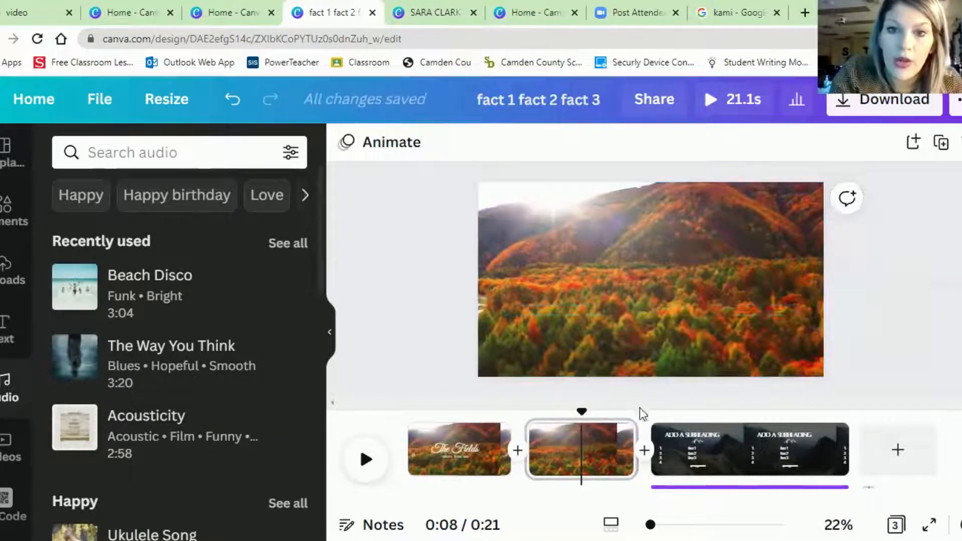
- Duplicate the autumn page without text and delete the duplicate
left_click(618, 434)
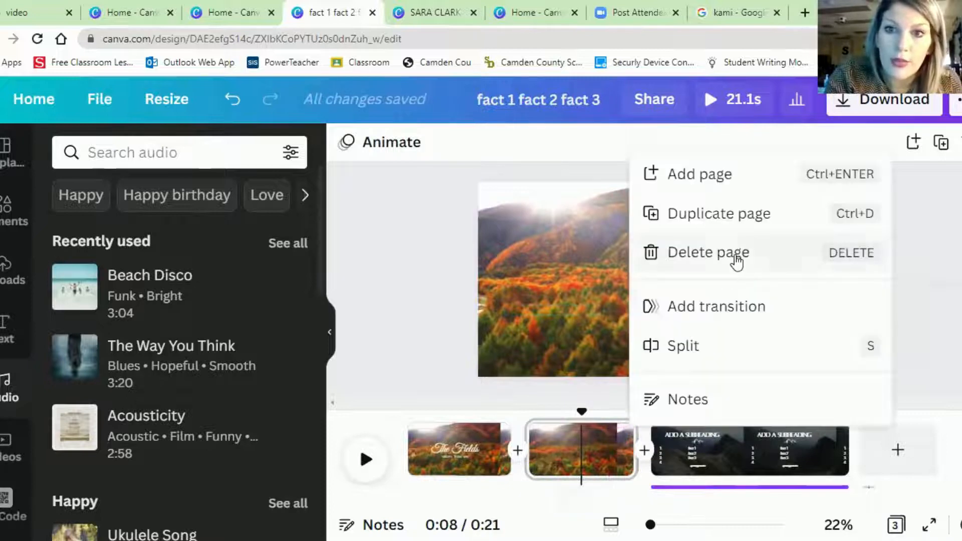
left_click(712, 219)
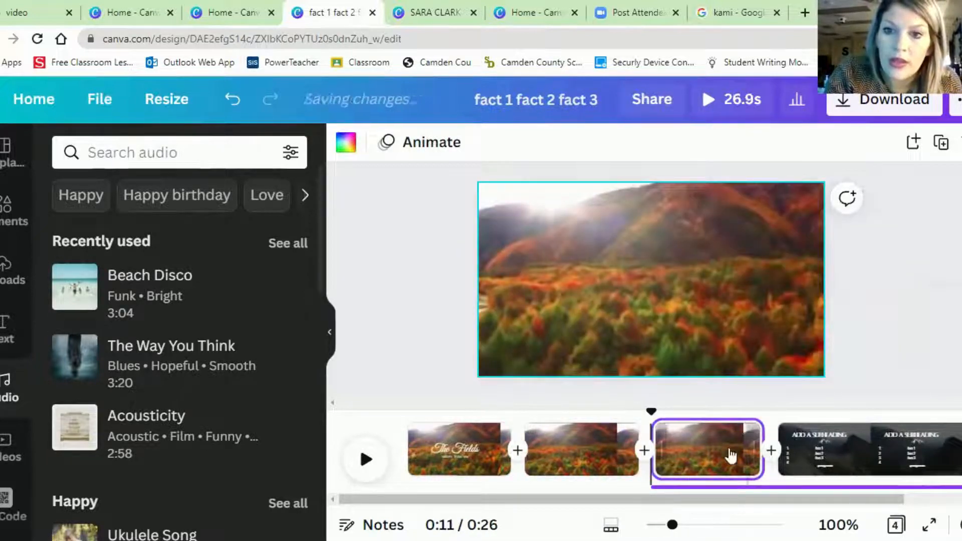
left_click(715, 456)
left_click(745, 434)
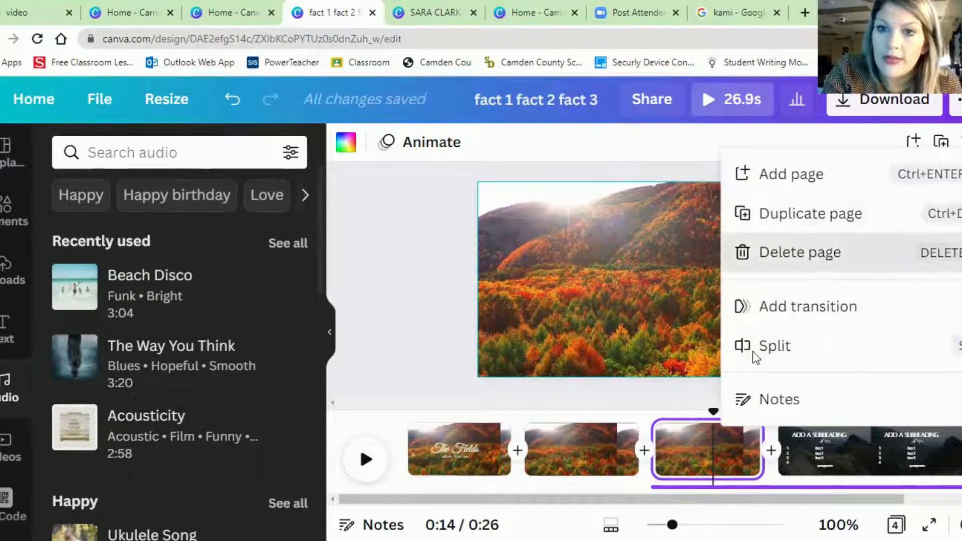
key("Delete")
- Add a blank page at the end of the video
left_click(894, 450)
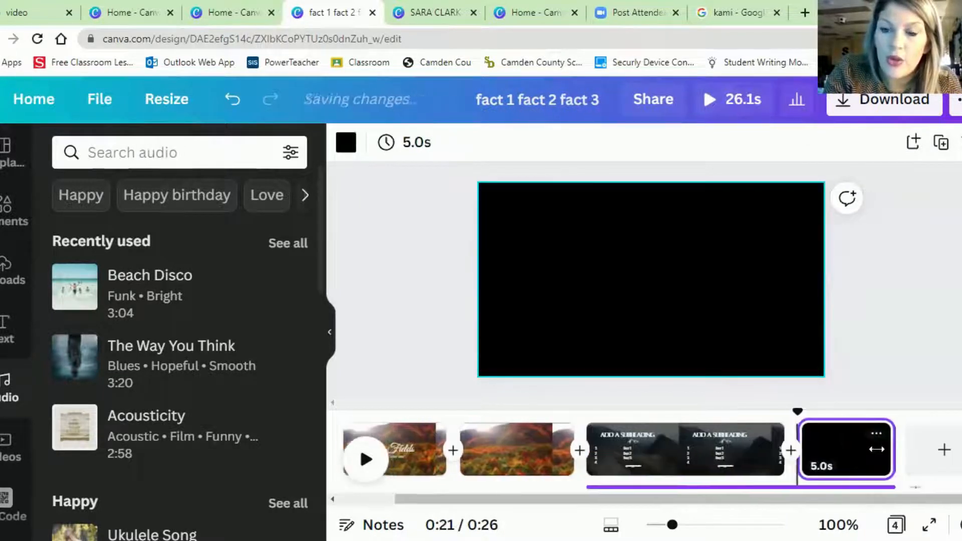